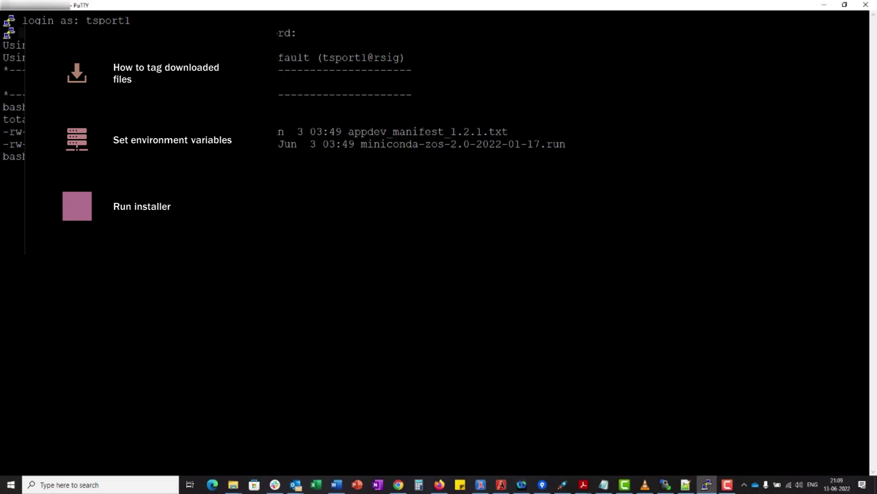
pyautogui.write('ch')
pyautogui.write('mod')
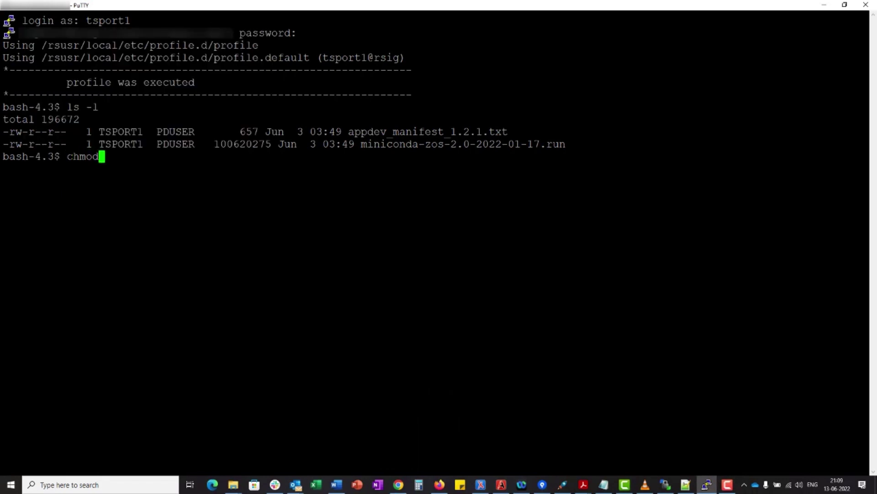
pyautogui.write(' +')
pyautogui.write('x')
# - Make miniconda-zos-2.0-2022-01-17.run executable with chmod +x
pyautogui.moveTo(361, 144); pyautogui.dragTo(562, 146)
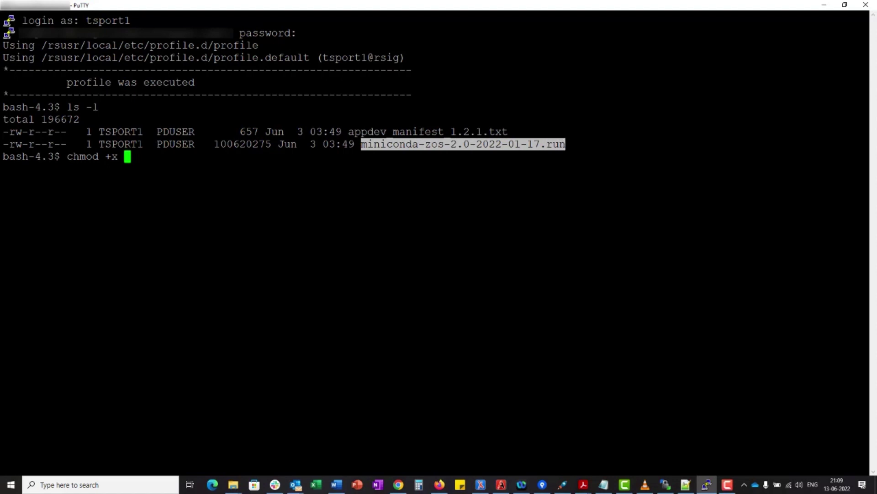
pyautogui.rightClick(126, 157)
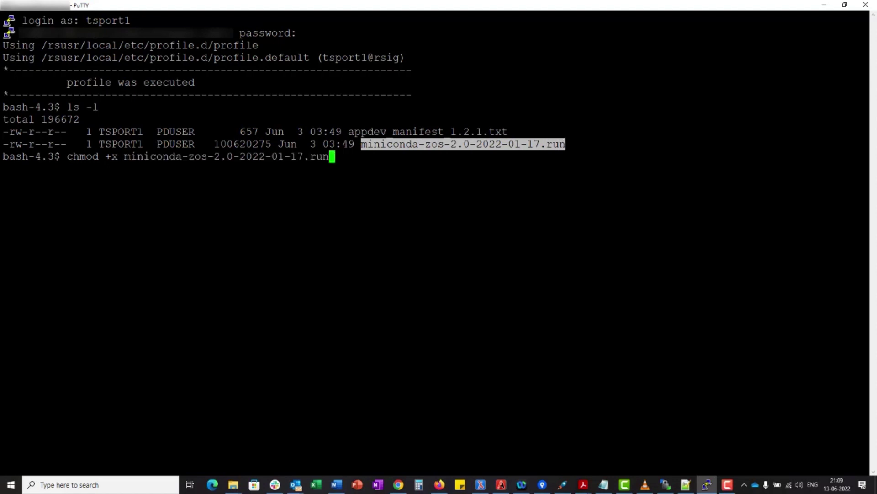
pyautogui.press('Return')
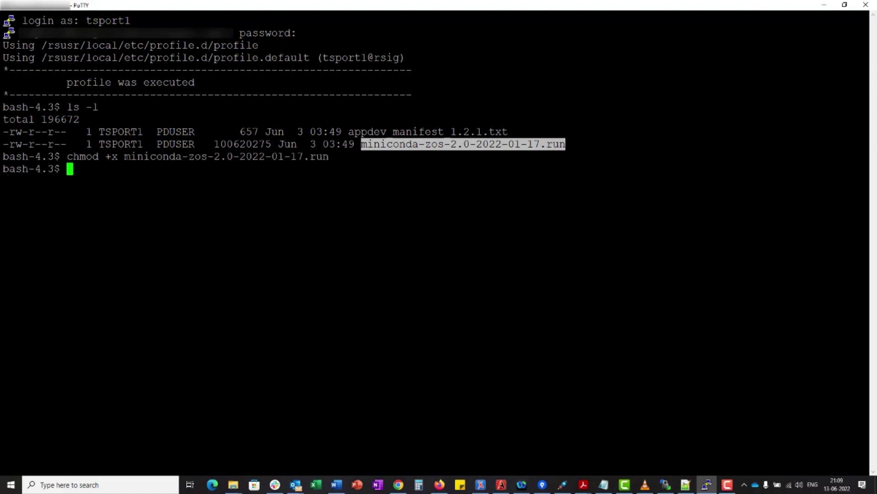
pyautogui.write('chta')
pyautogui.write('g -')
pyautogui.write('tc ')
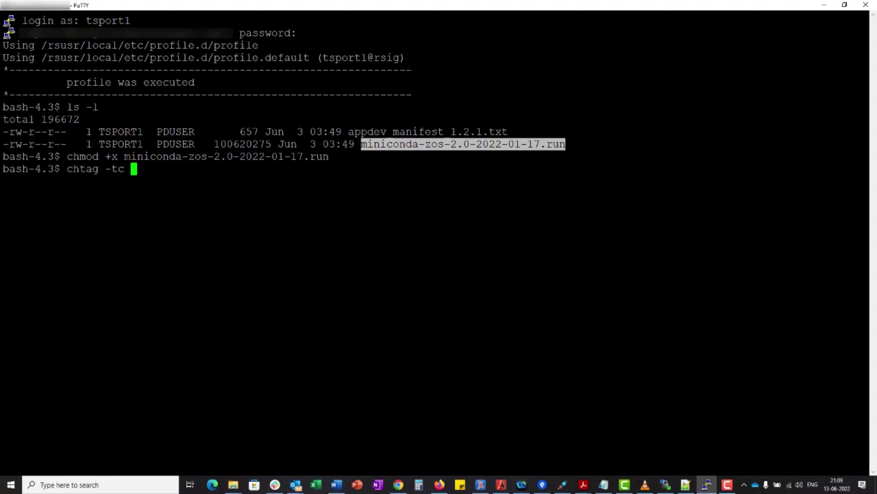
pyautogui.write('819')
# - Tag appdev_manifest_1.2.1.txt as text with codepage 819 using chtag -tc 819
pyautogui.moveTo(349, 132); pyautogui.dragTo(508, 131)
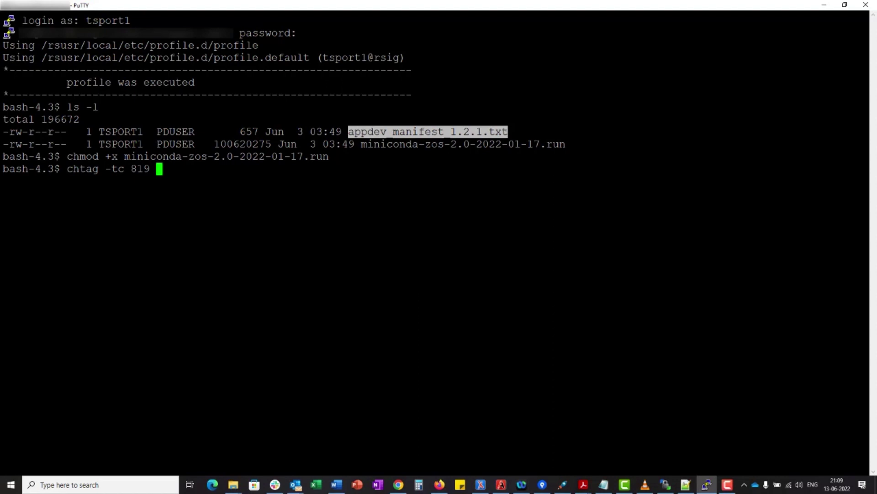
pyautogui.rightClick(160, 169)
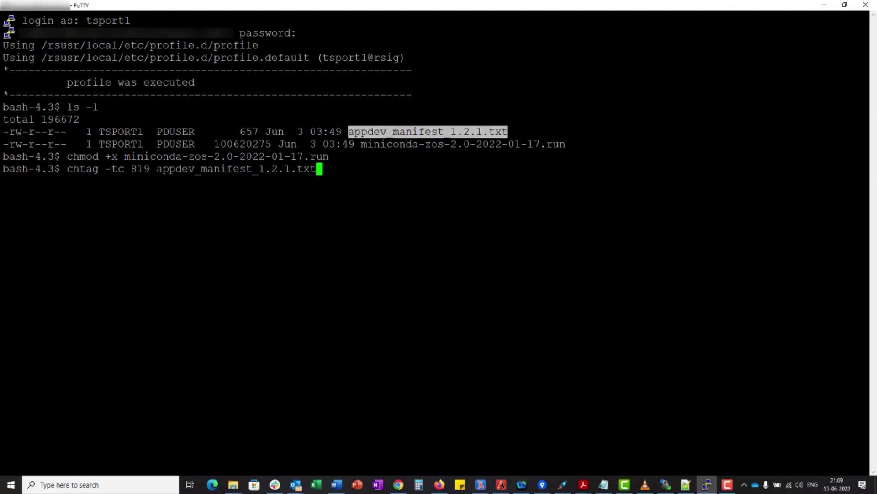
pyautogui.press('Return')
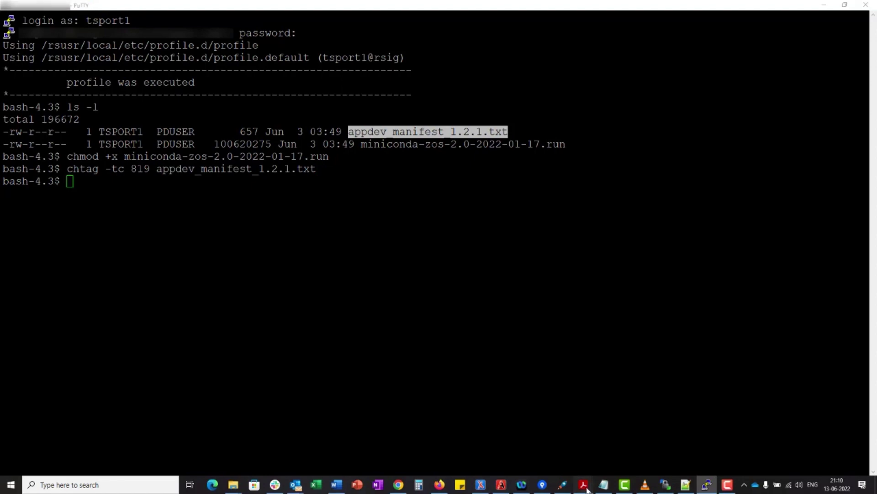
# - Export _BPXK_AUTOCVT=ON, copying the command from the installation guide
pyautogui.click(632, 450)
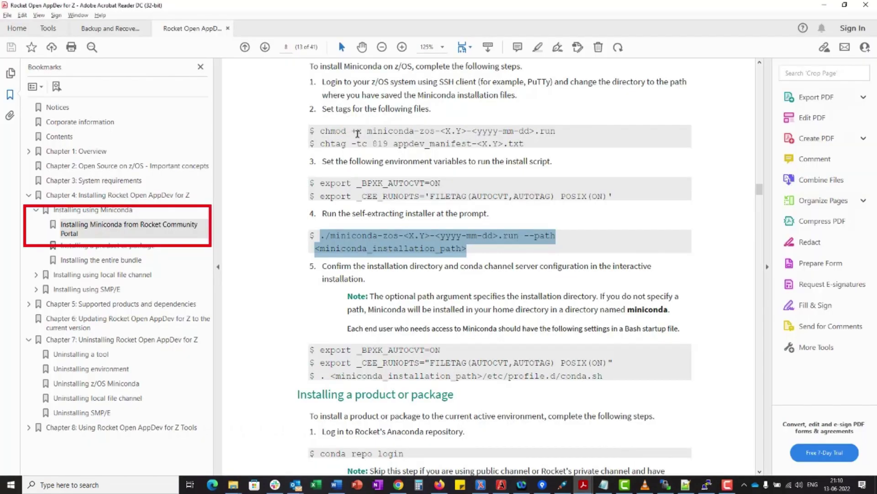
pyautogui.moveTo(320, 183); pyautogui.dragTo(439, 183)
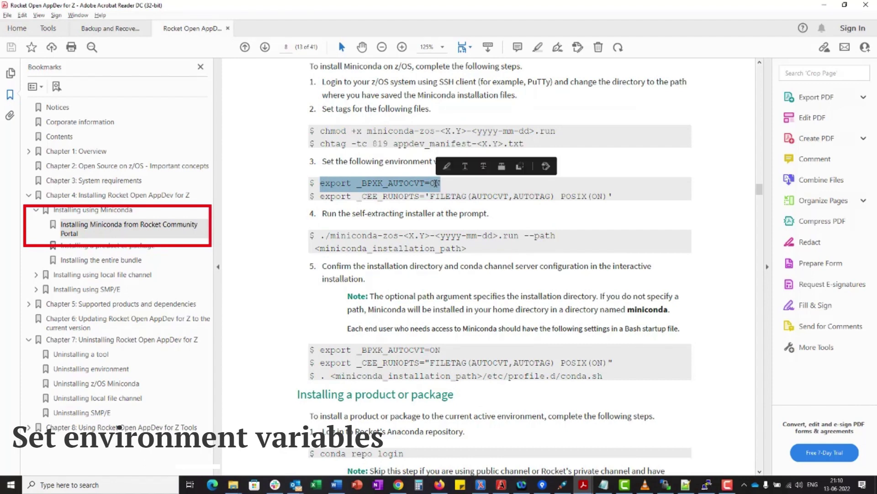
pyautogui.hotkey('ctrl', 'c')
pyautogui.hotkey('alt', 'Tab')
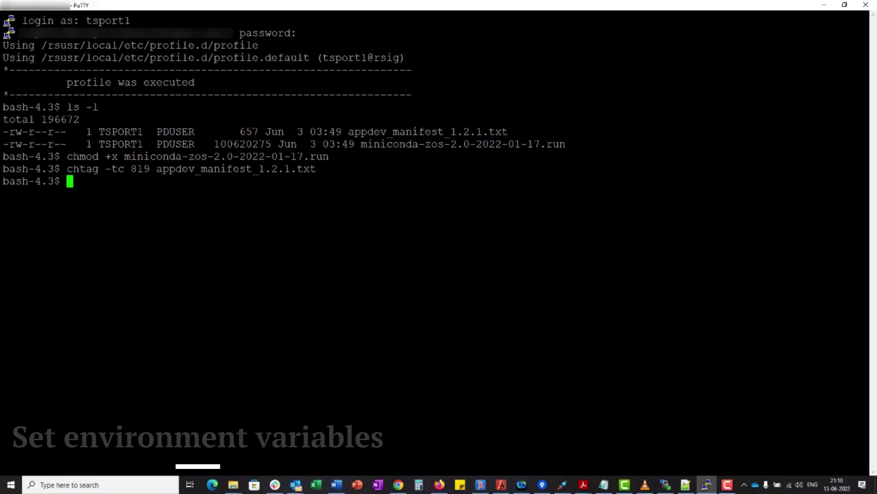
pyautogui.press('shift+Insert')
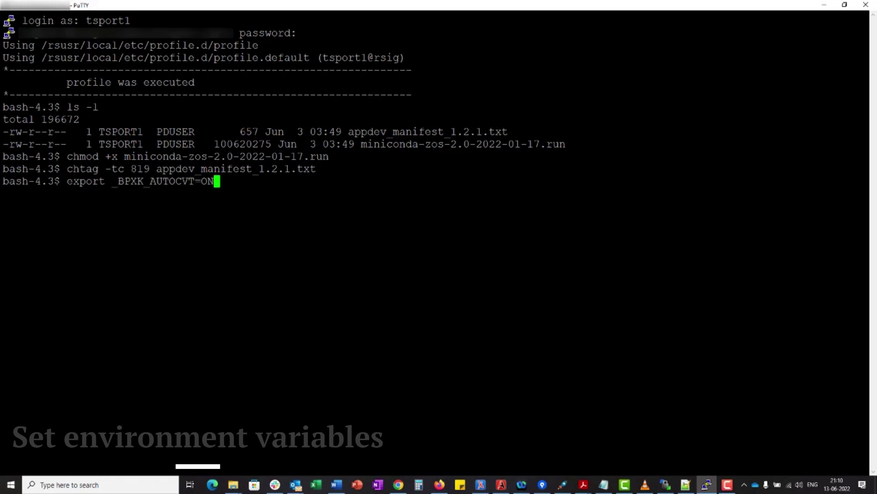
pyautogui.press('Return')
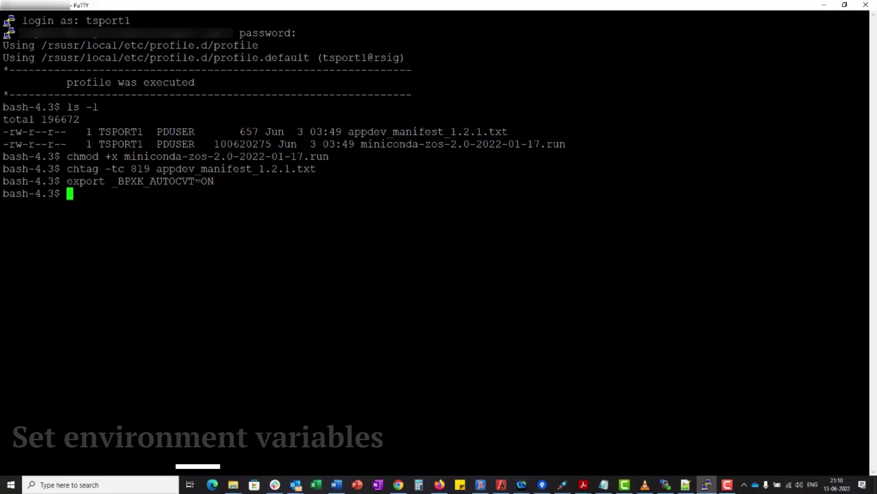
# - Export _CEE_RUNOPTS='FILETAG(AUTOCVT,AUTOTAG) POSIX(ON)', copied from the guide
pyautogui.hotkey('alt', 'Tab')
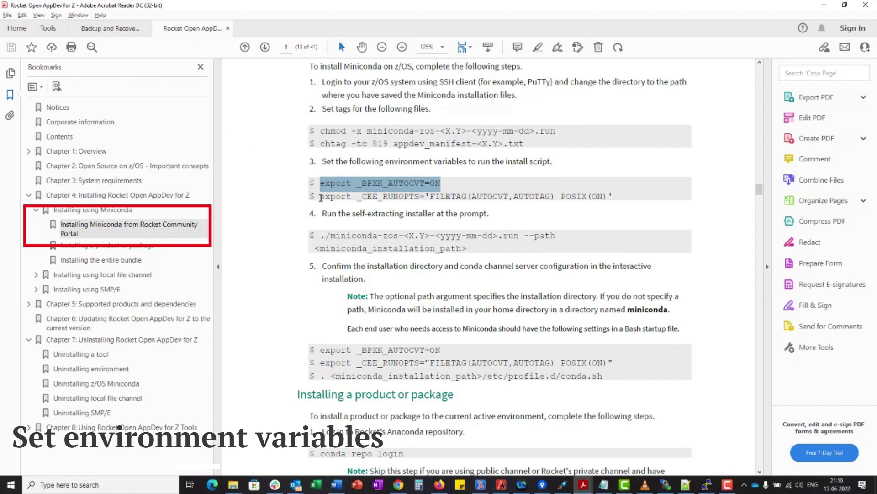
pyautogui.moveTo(321, 198); pyautogui.dragTo(615, 197)
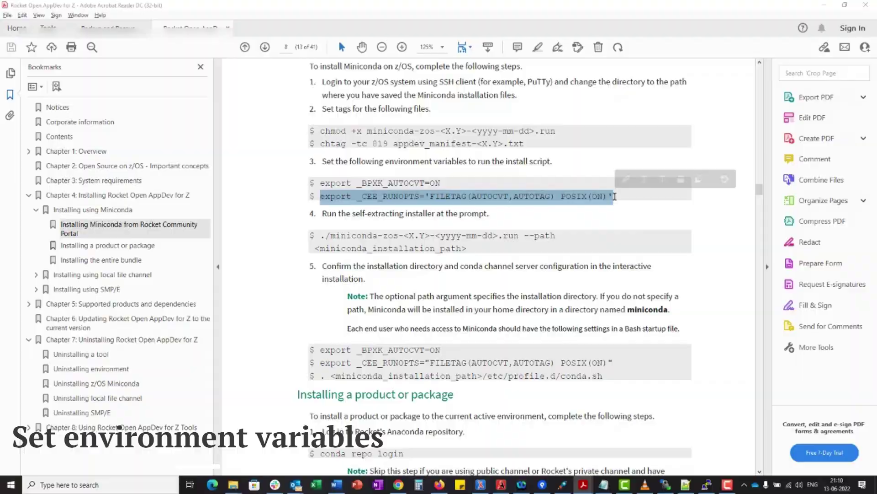
pyautogui.hotkey('ctrl', 'c')
pyautogui.hotkey('alt', 'Tab')
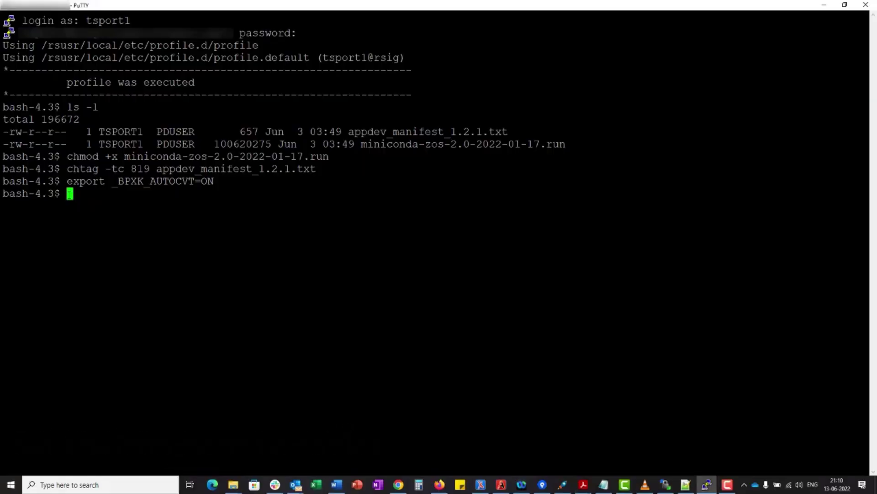
pyautogui.press('shift+Insert')
pyautogui.press('Return')
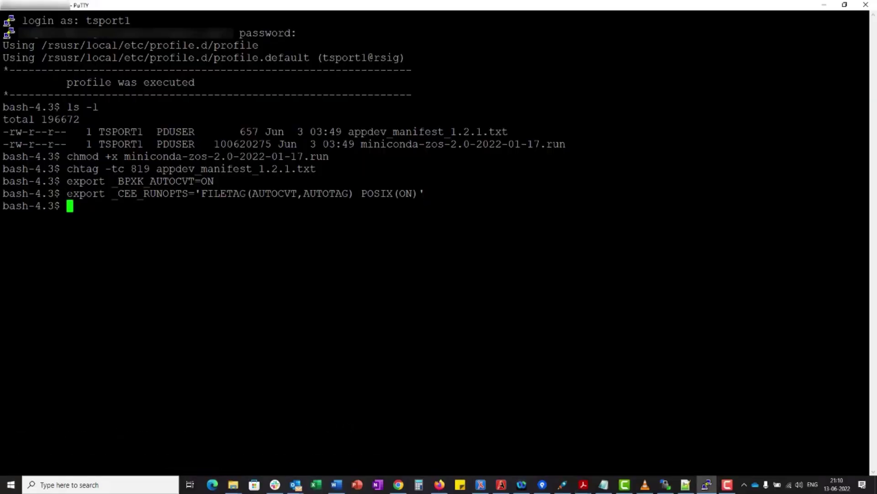
pyautogui.hotkey('alt', 'Tab')
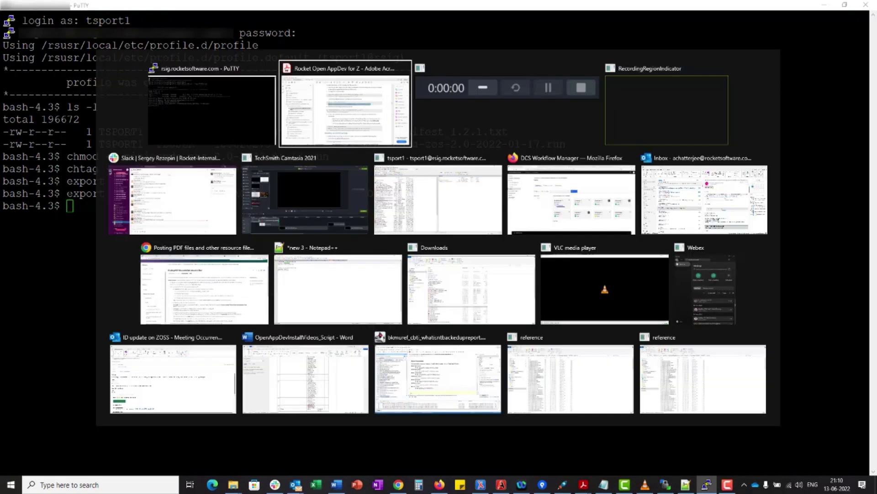
# - Enter ./miniconda-zos-2.0-2022-01-17.run at the prompt, following the guide's run command
pyautogui.moveTo(321, 235); pyautogui.dragTo(466, 247)
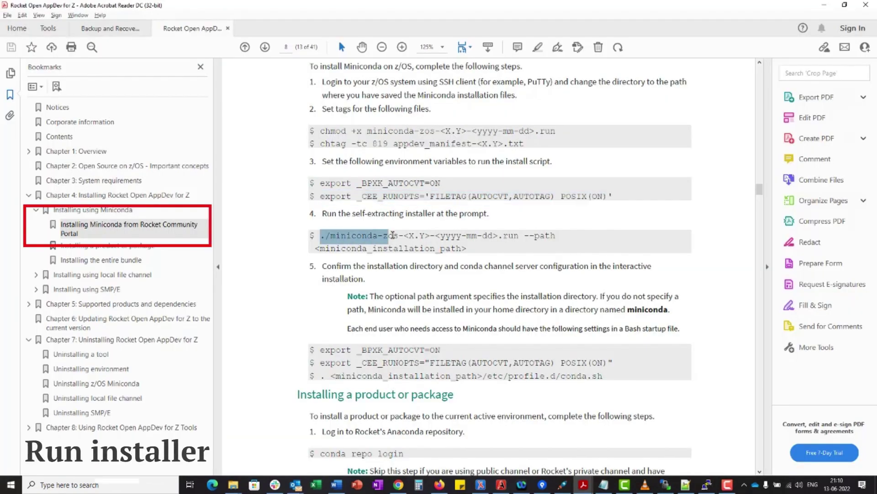
pyautogui.hotkey('ctrl', 'c')
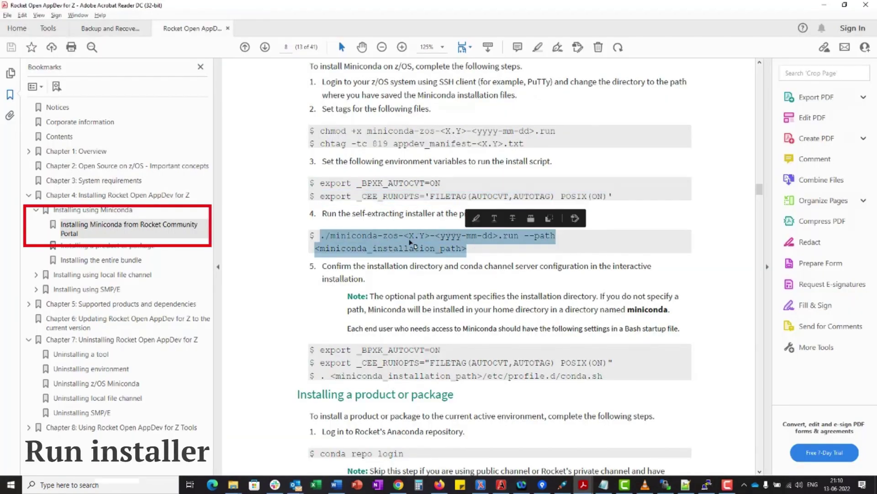
pyautogui.hotkey('alt', 'Tab')
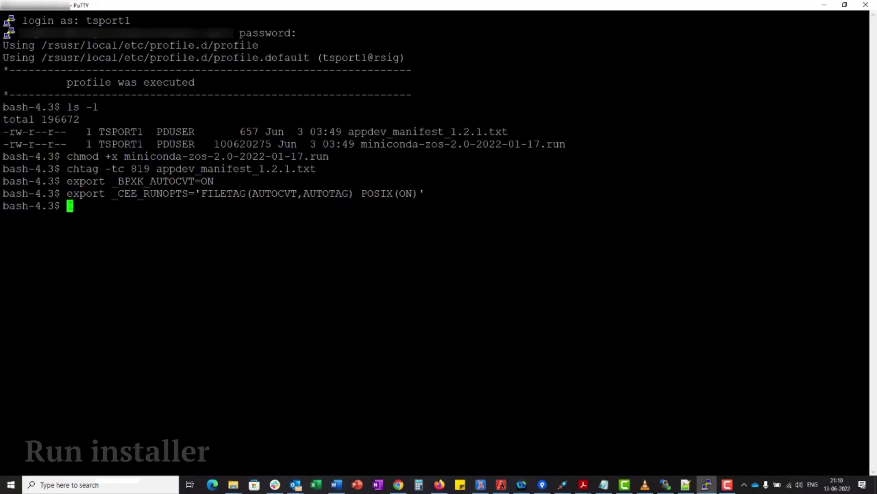
pyautogui.write('./')
pyautogui.moveTo(361, 143); pyautogui.dragTo(566, 144)
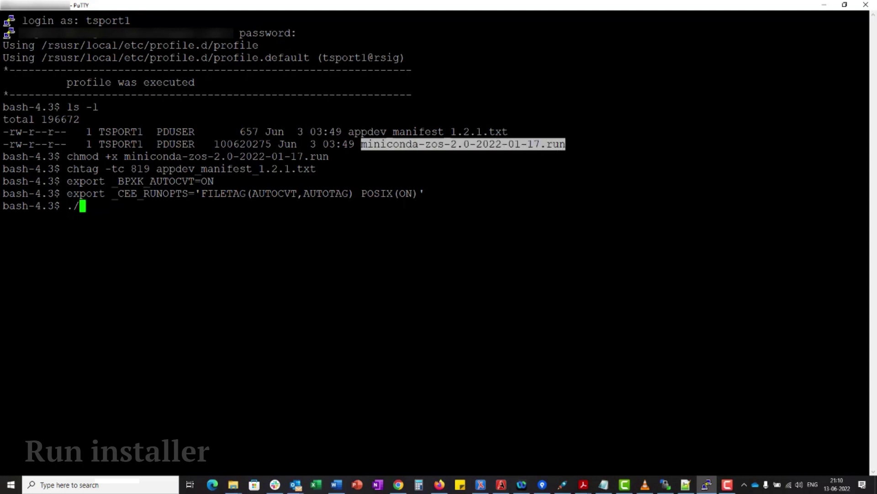
pyautogui.press('shift+Insert')
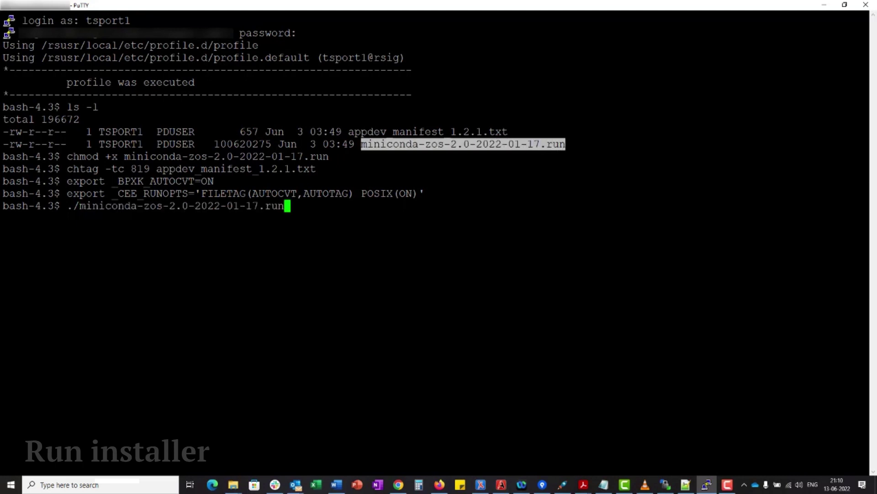
# - Run the installer, confirm /u/tsport1/miniconda as the location, and accept the license
pyautogui.press('Return')
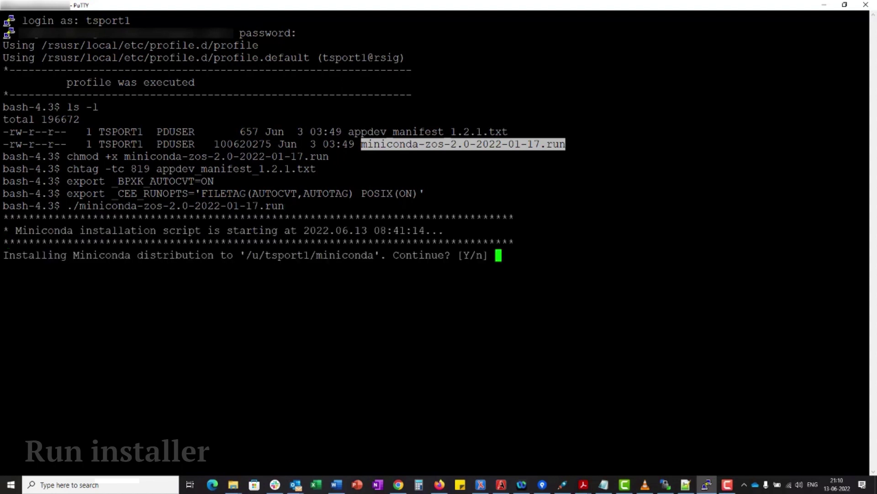
pyautogui.write('y')
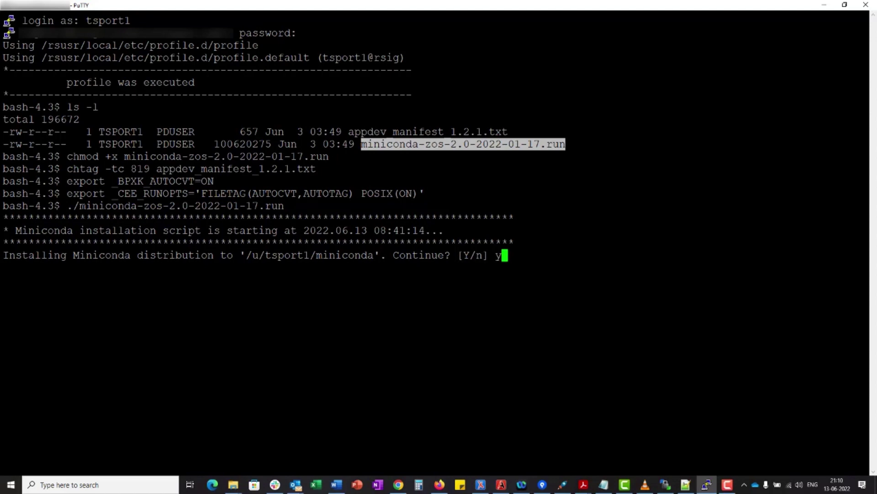
pyautogui.press('Return')
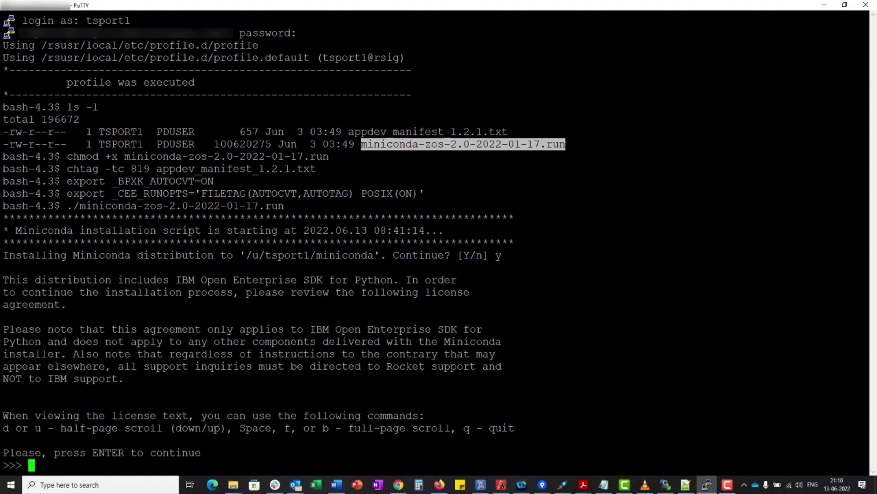
pyautogui.press('Return')
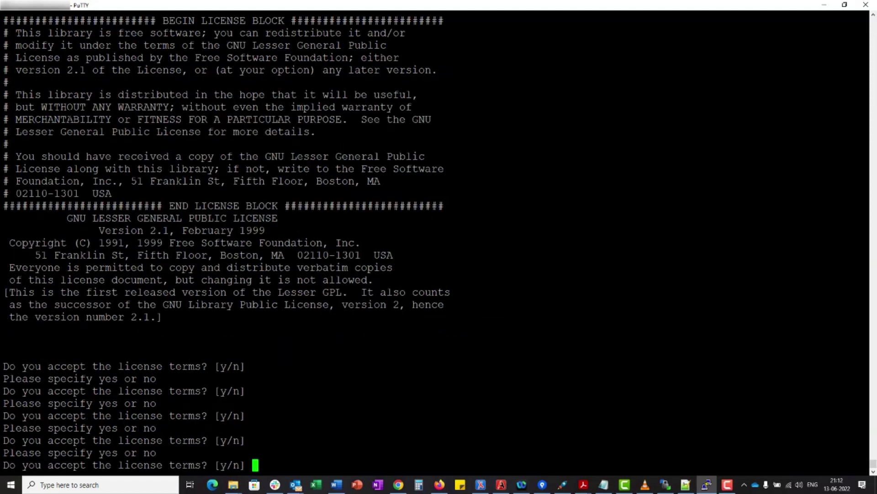
pyautogui.write('y')
pyautogui.press('Return')
pyautogui.press('Return')
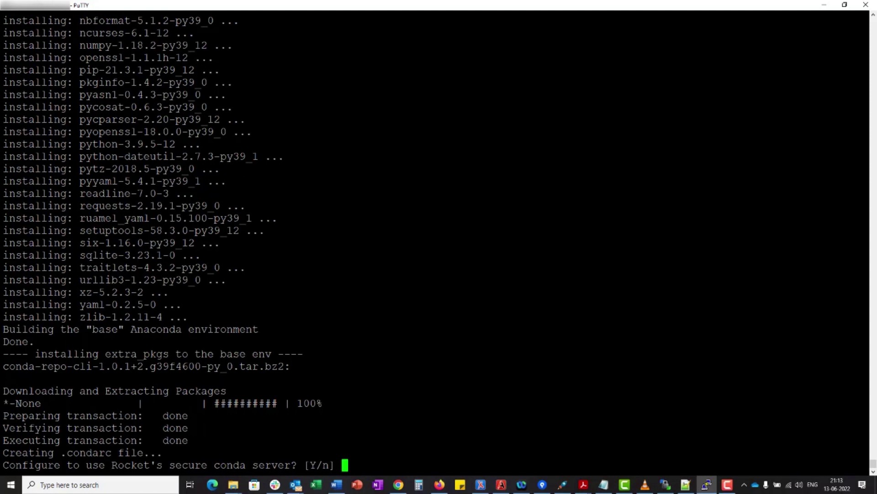
pyautogui.write('y')
# - Choose Rocket's secure conda server and log in with username and password
pyautogui.press('Return')
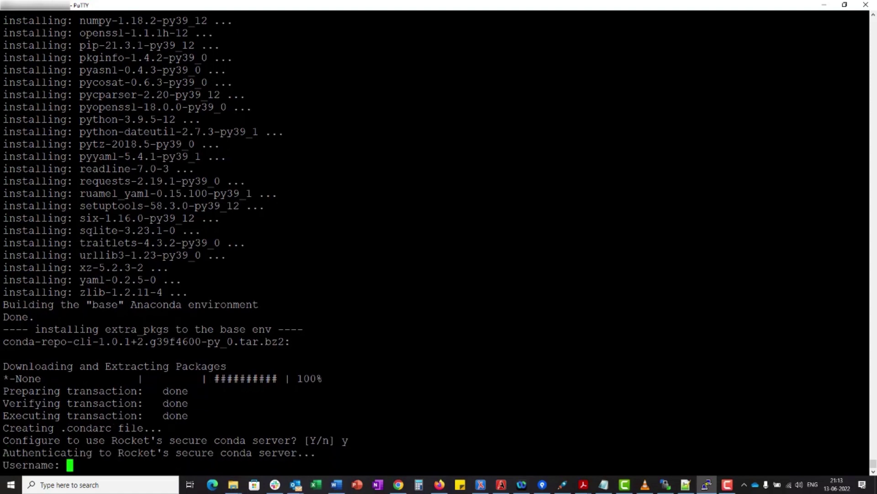
pyautogui.write('ro')
pyautogui.write('cketuser')
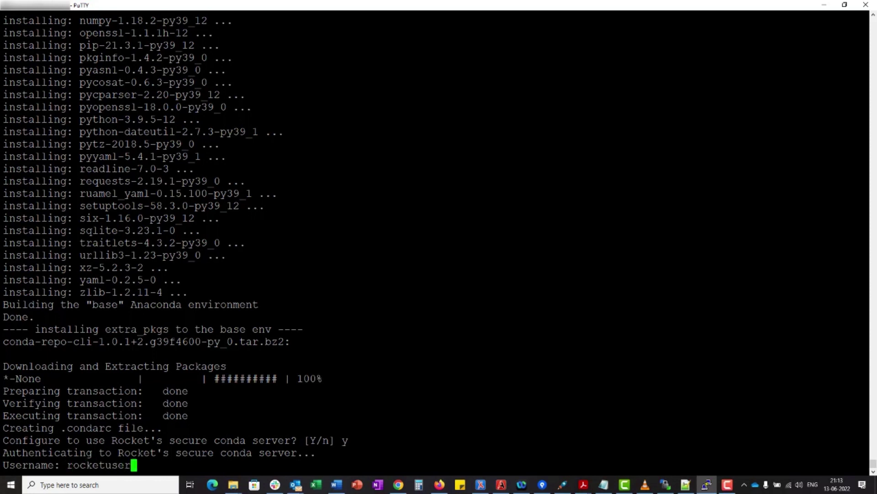
pyautogui.press('Return')
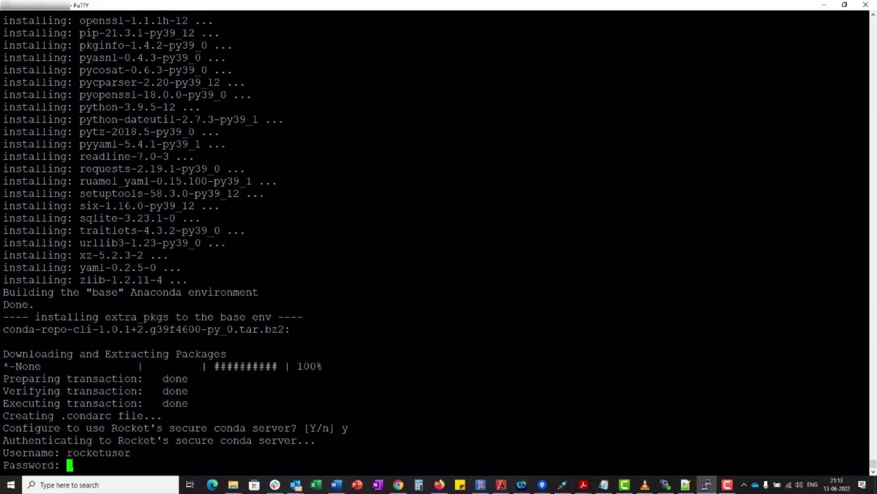
pyautogui.hotkey('alt', 'Tab')
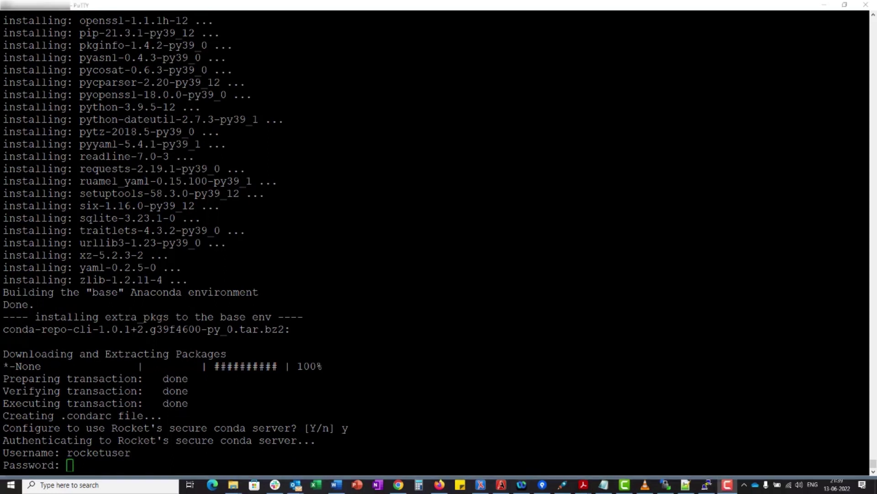
pyautogui.hotkey('alt', 'Tab')
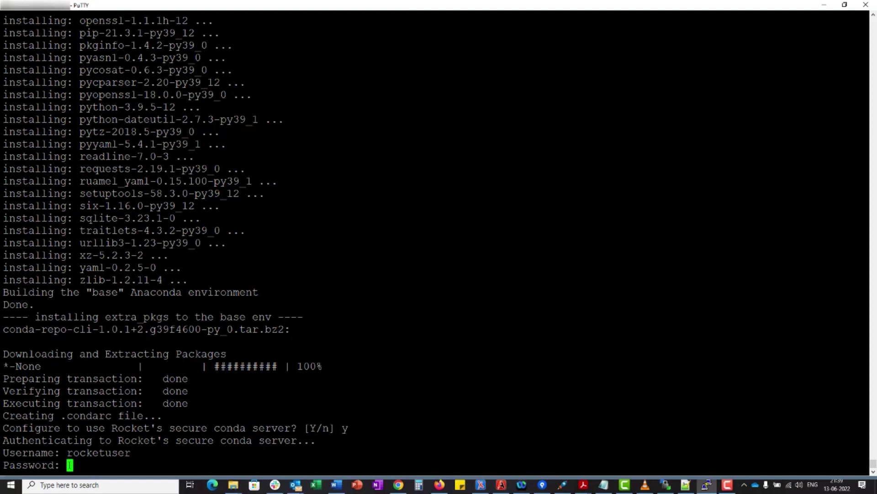
pyautogui.press('Return')
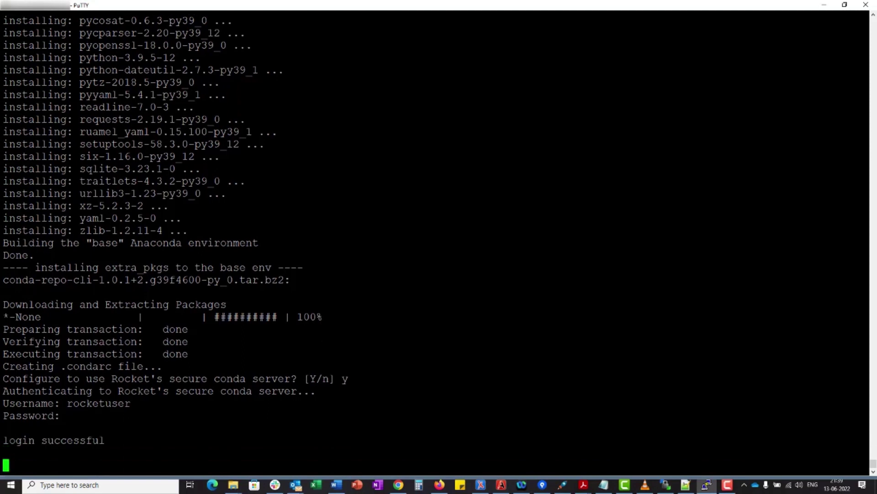